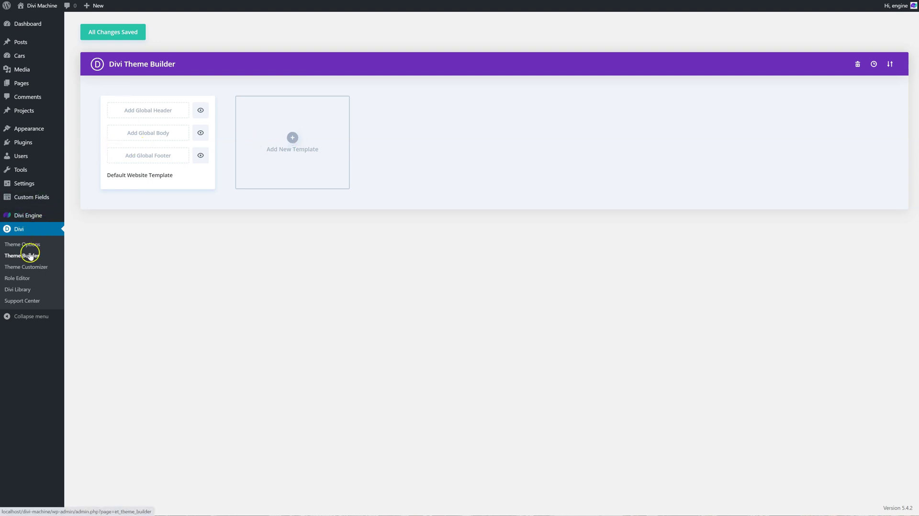
- Run an unfiltered car search from Home and open the Range Rover Evoque result
click(293, 138)
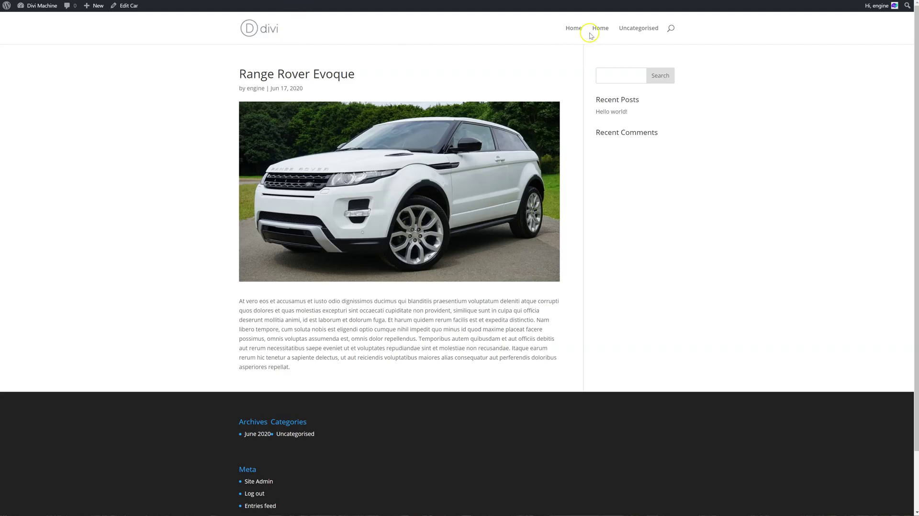
click(600, 28)
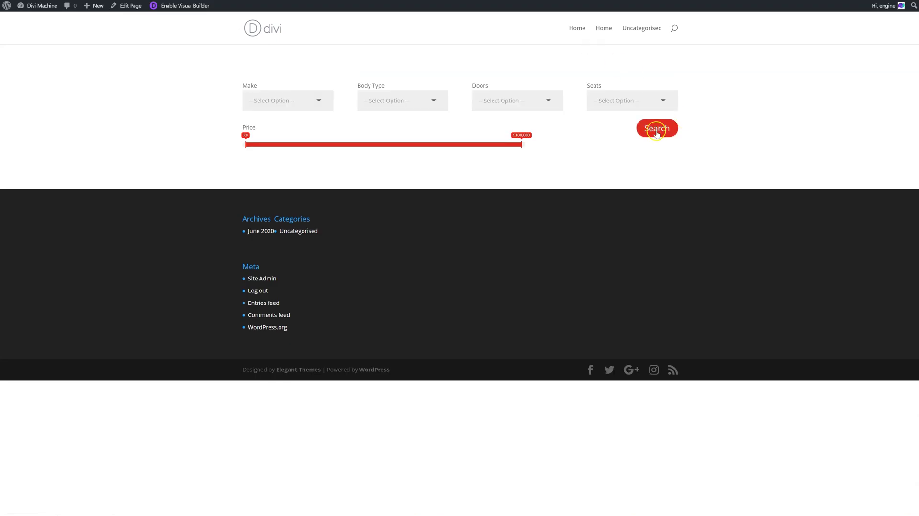
click(654, 130)
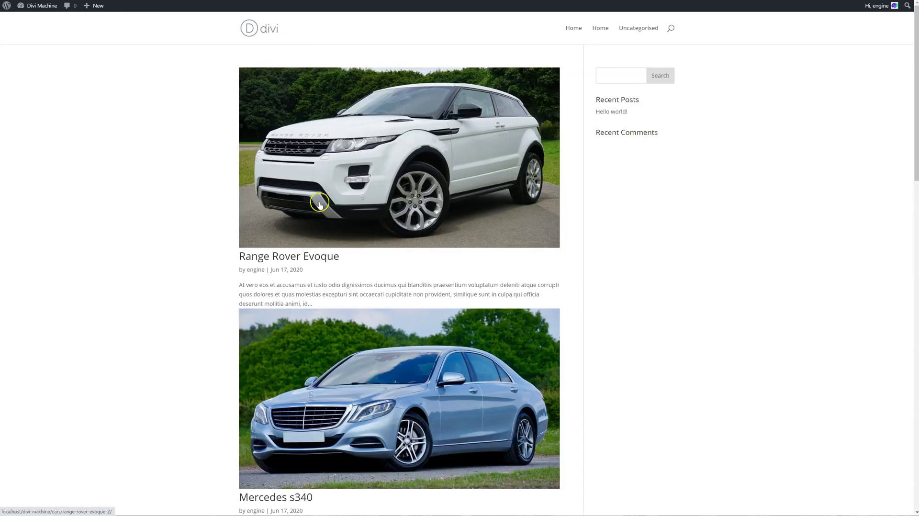
click(384, 165)
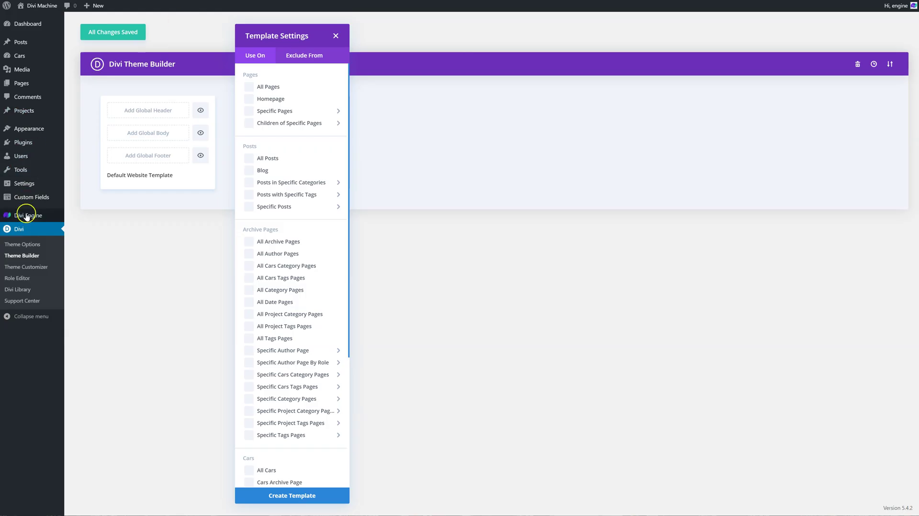
- Add a new template assigned to All Cars and start building its custom body
click(290, 125)
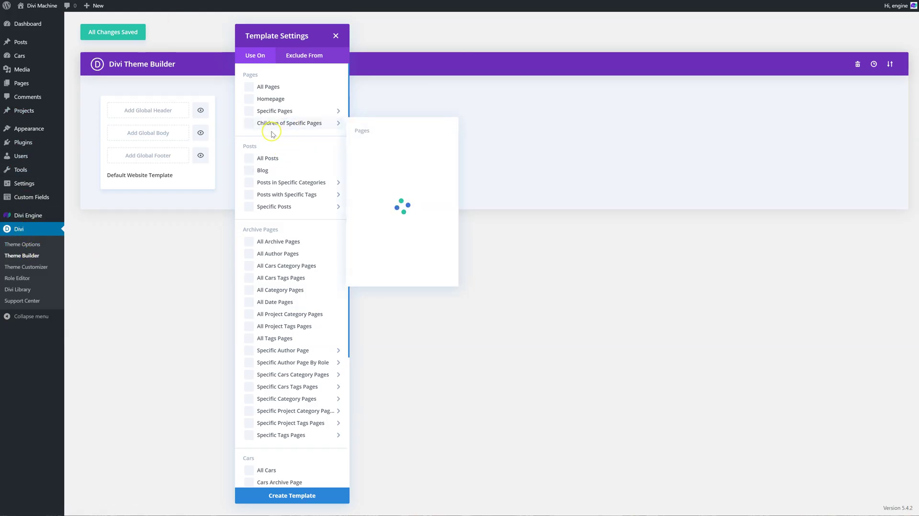
scroll(292, 216, down, 1)
click(164, 263)
click(315, 132)
click(297, 206)
scroll(298, 211, down, 2)
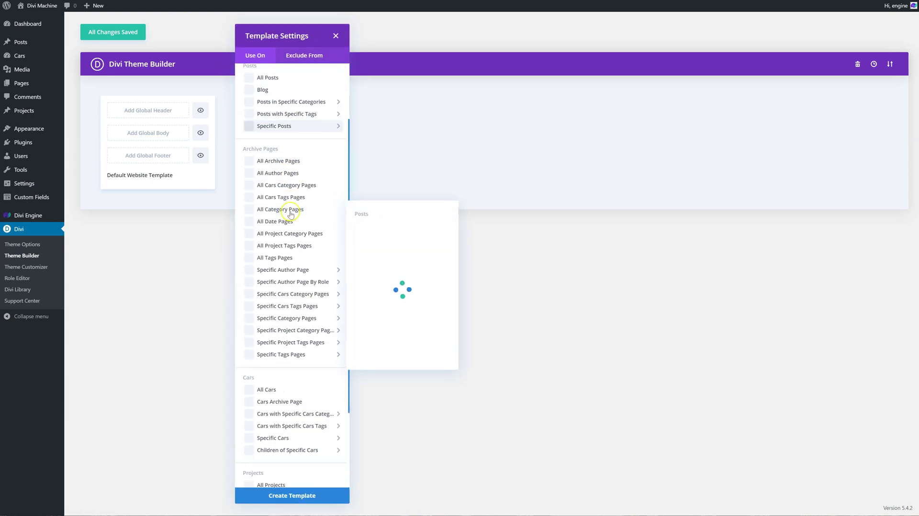
click(249, 390)
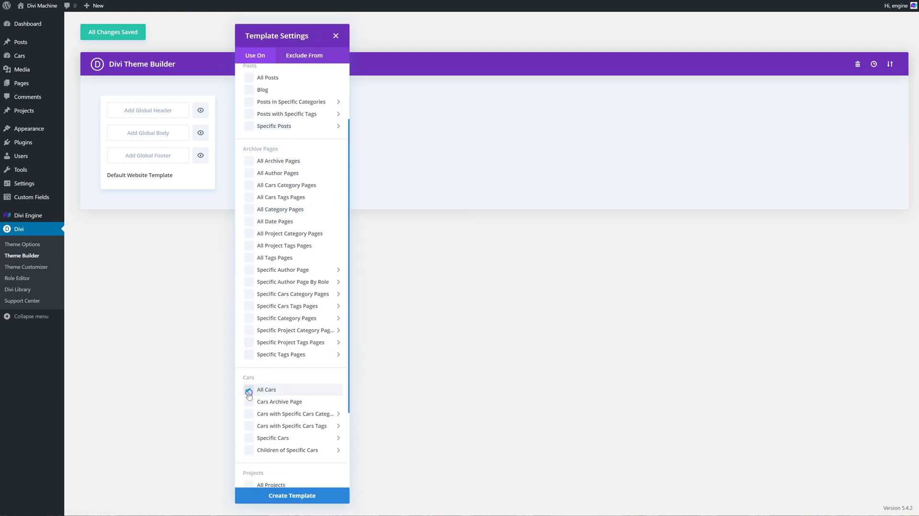
click(294, 495)
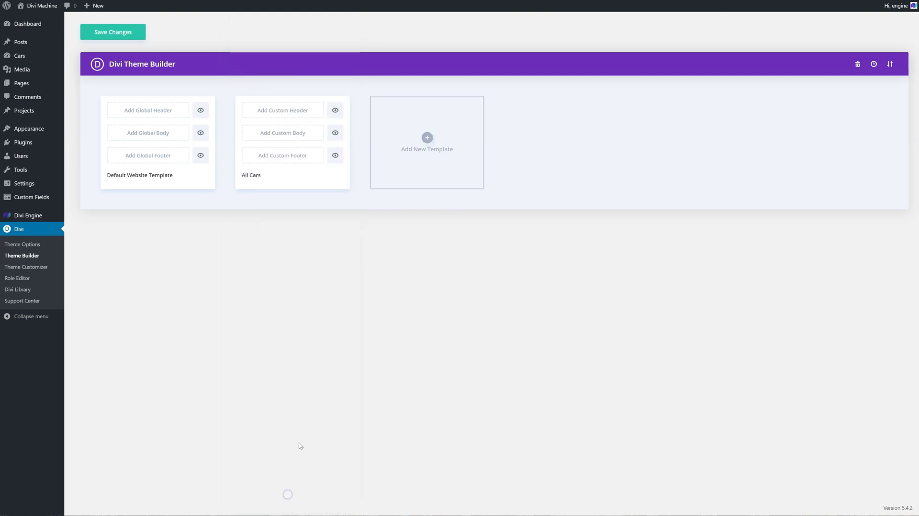
click(302, 138)
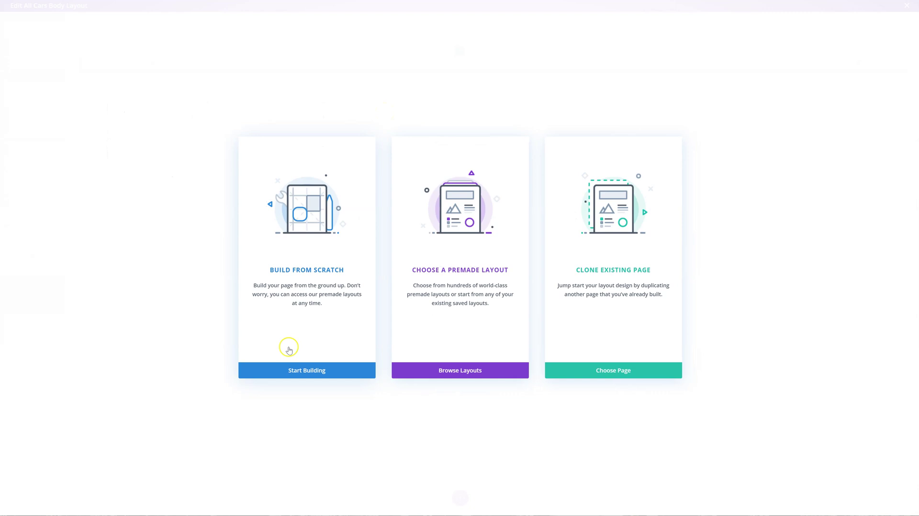
- Build from scratch with a two-column row and a Divi Machine Post Title module in column two
click(288, 377)
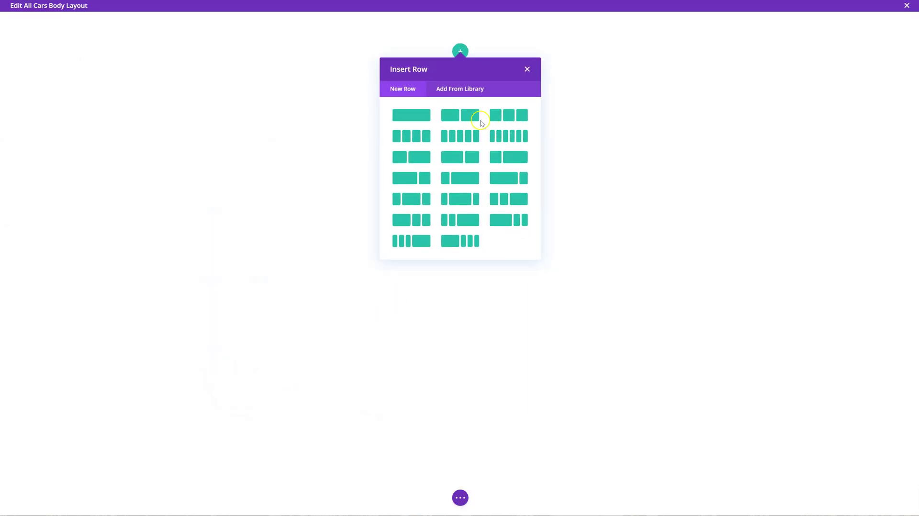
click(475, 118)
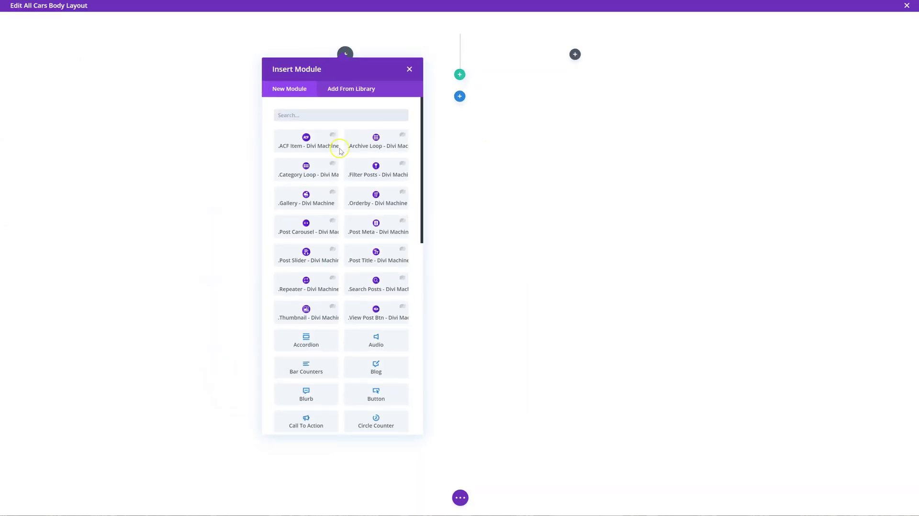
click(575, 54)
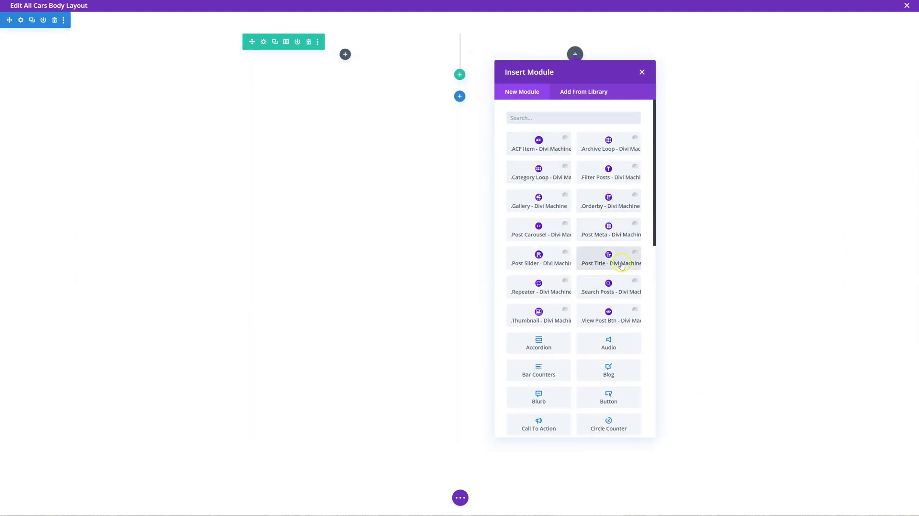
click(620, 264)
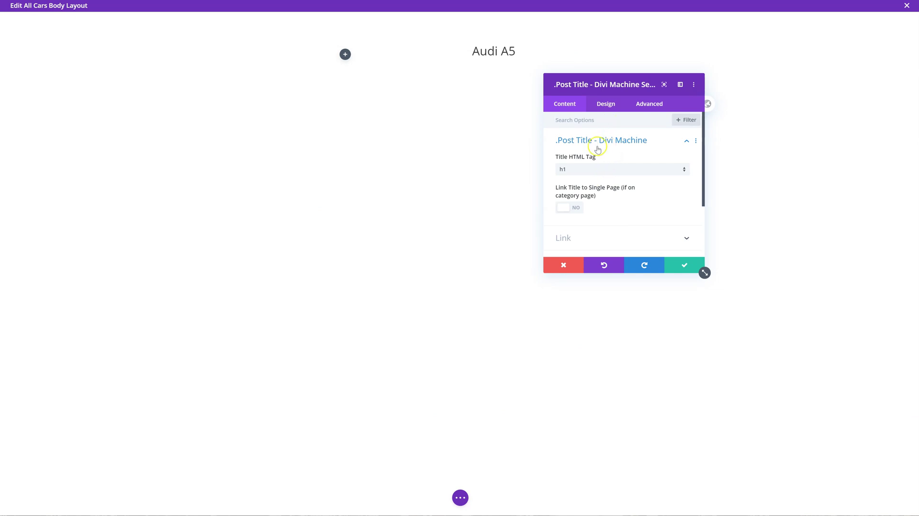
- Keep the Post Title heading tag at h1 and save the module settings
click(583, 169)
click(585, 190)
click(590, 168)
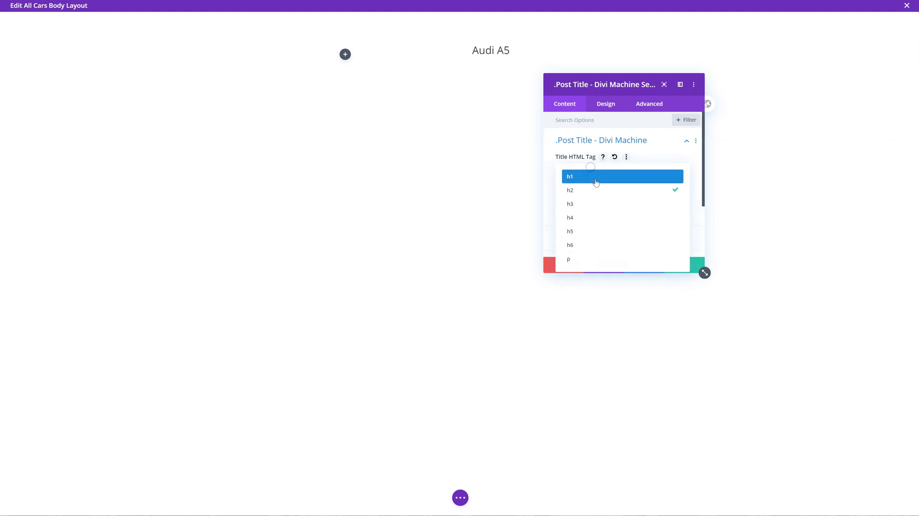
click(595, 178)
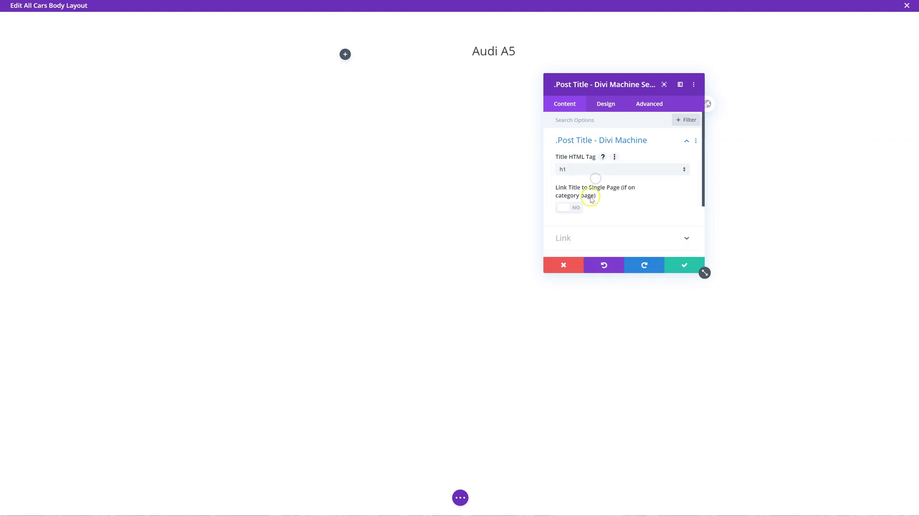
click(685, 267)
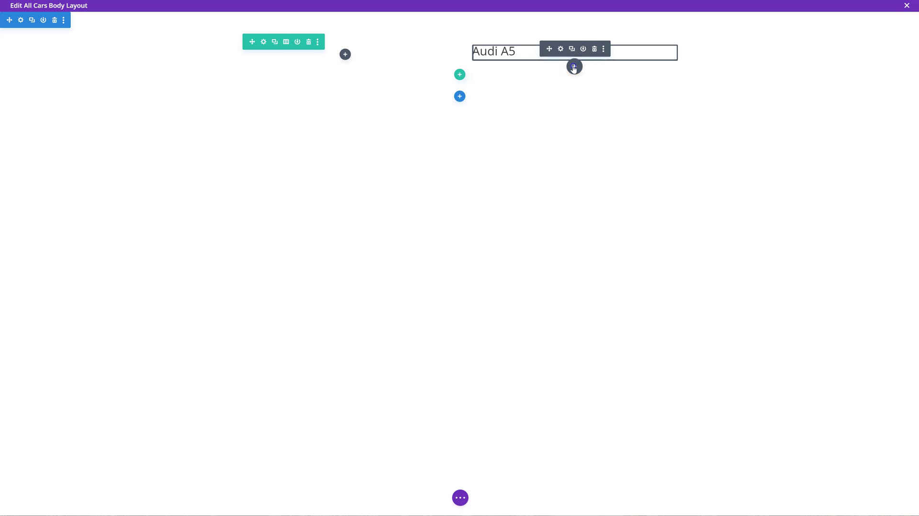
- Add an ACF Item module beneath the Audi A5 title and enter the custom label 'Pri'
click(574, 66)
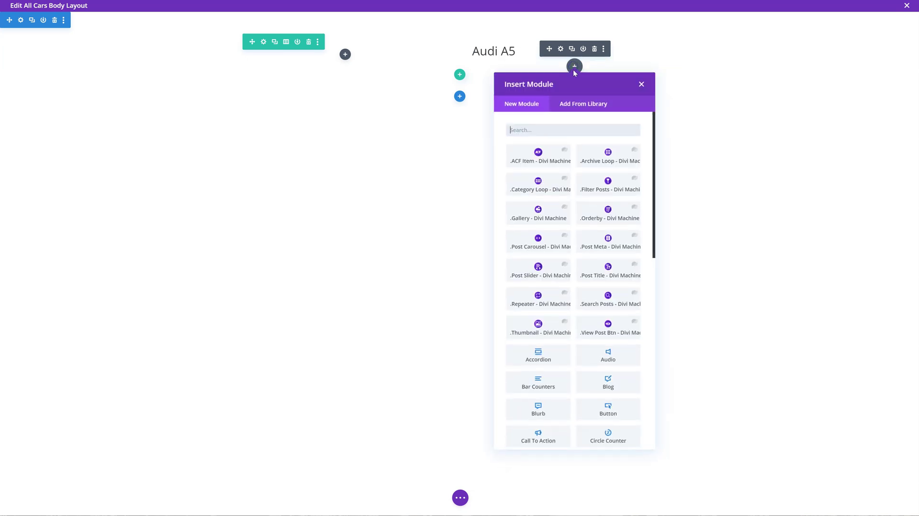
click(533, 166)
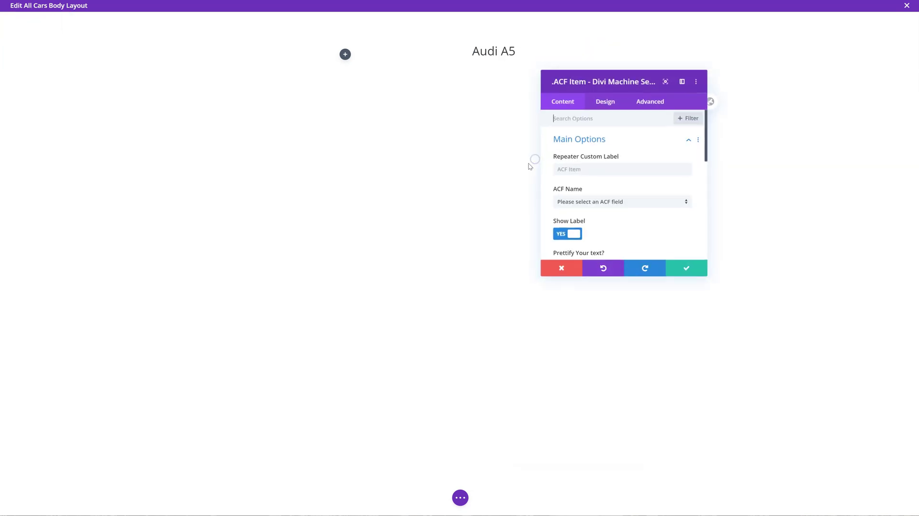
drag(594, 82, 664, 100)
click(670, 183)
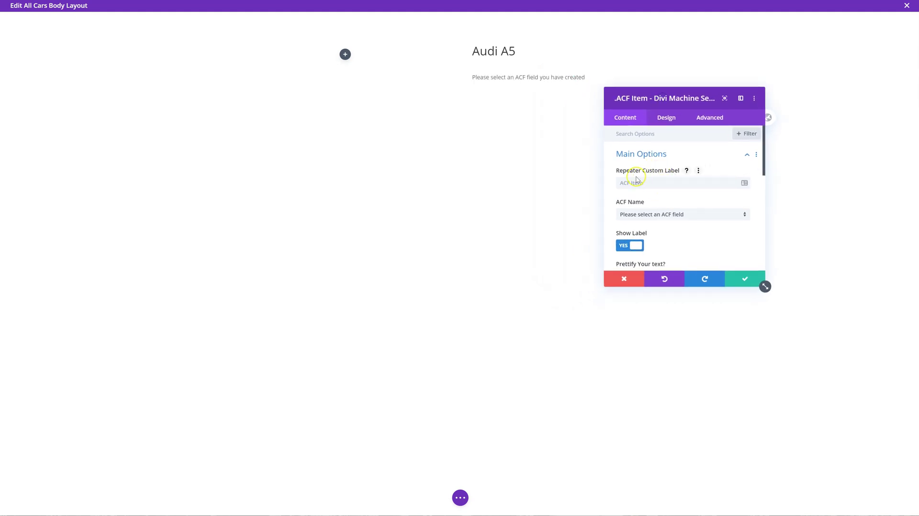
click(663, 182)
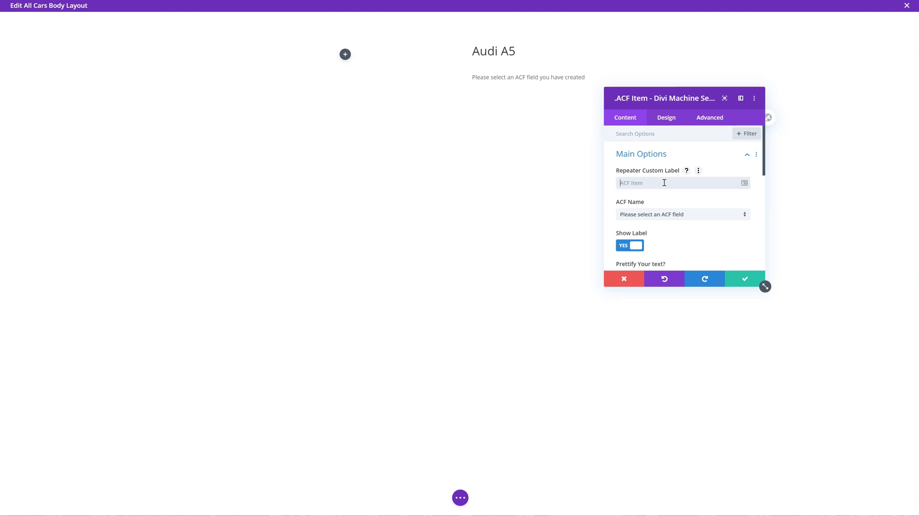
text(Price)
- Show the Price field with its label on, a thousands separator and a £ prefix
click(650, 219)
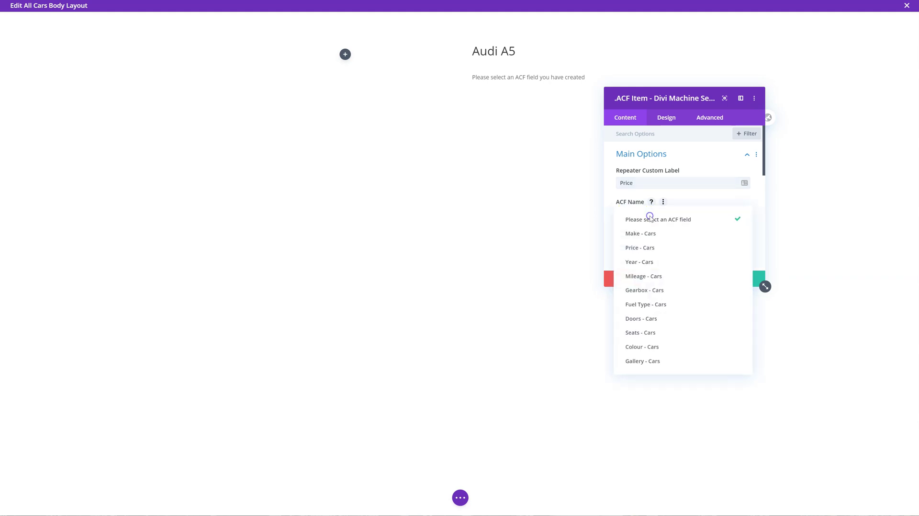
click(655, 248)
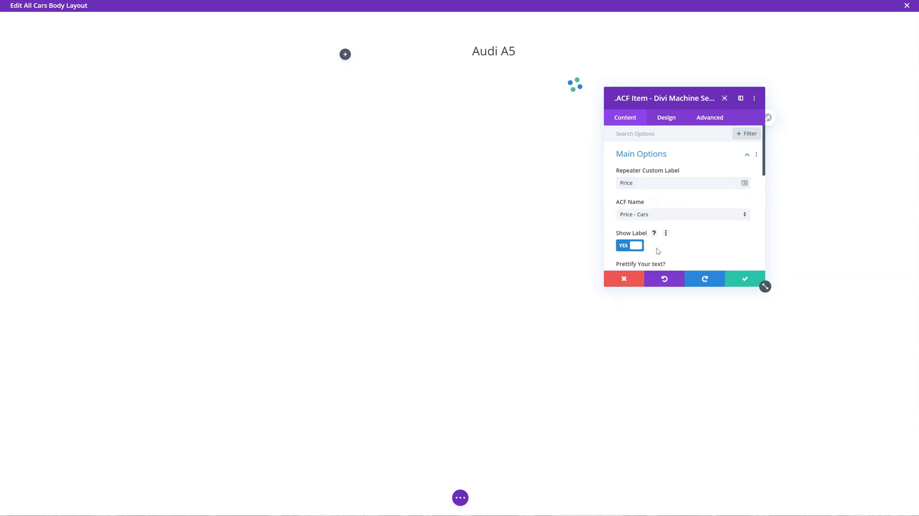
click(634, 250)
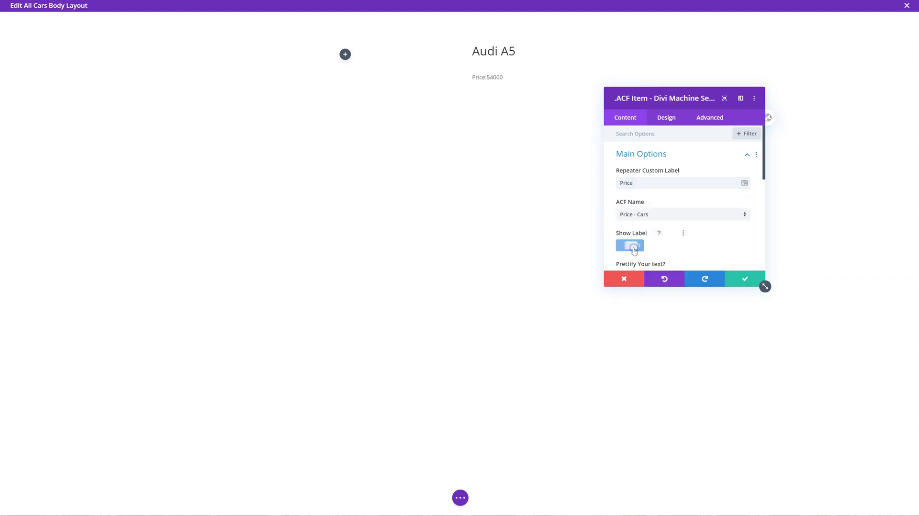
click(633, 247)
scroll(653, 222, down, 2)
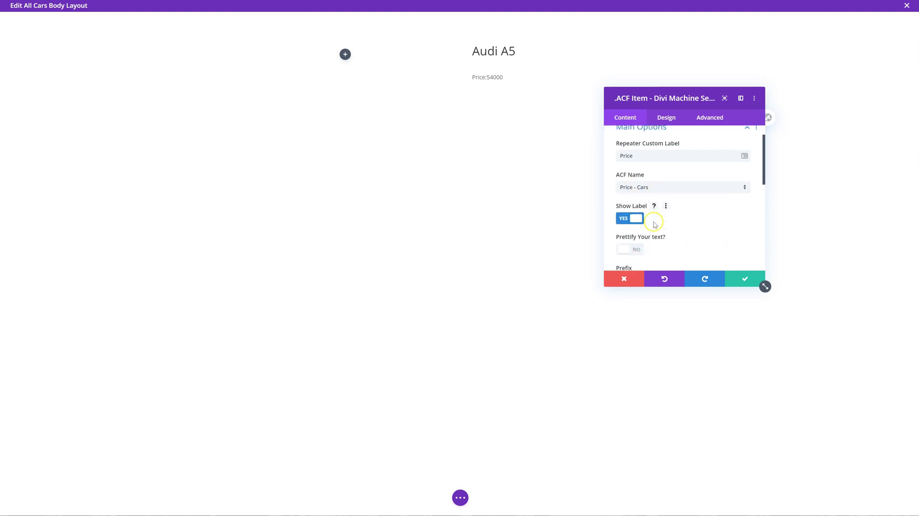
click(636, 237)
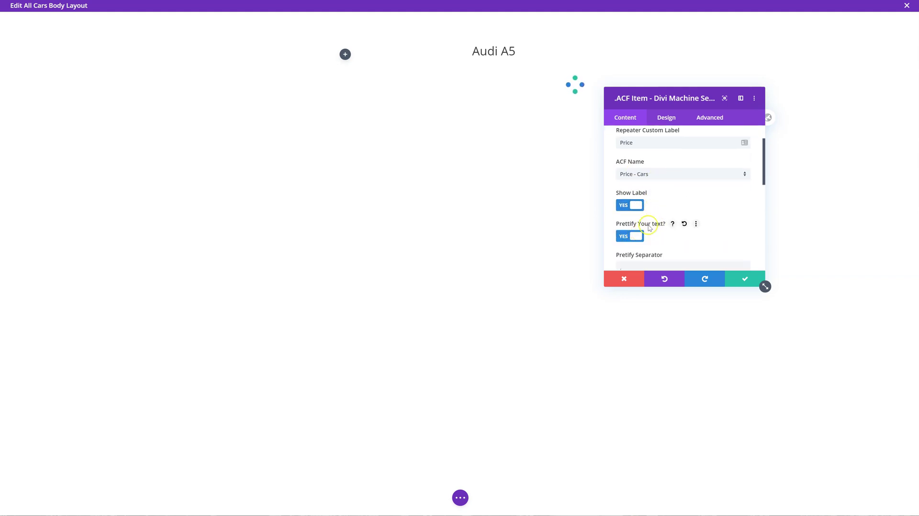
scroll(643, 224, down, 2)
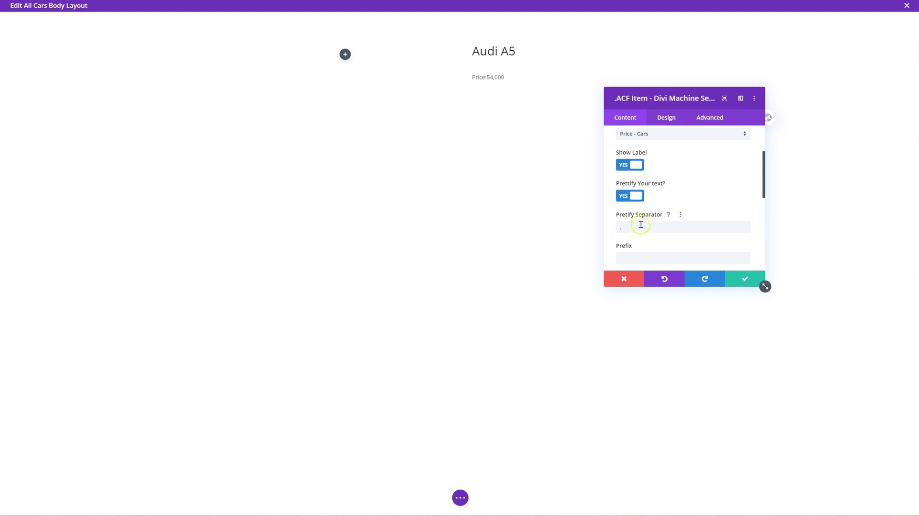
scroll(642, 224, down, 2)
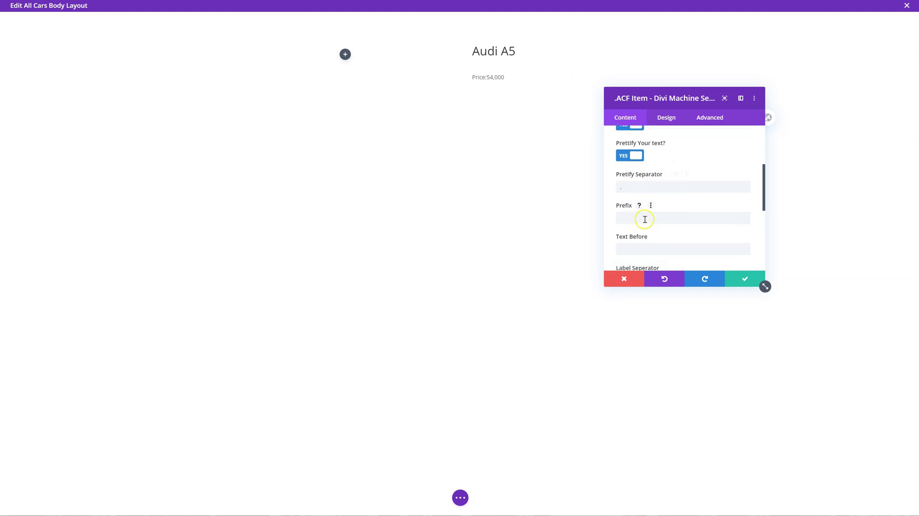
text(£)
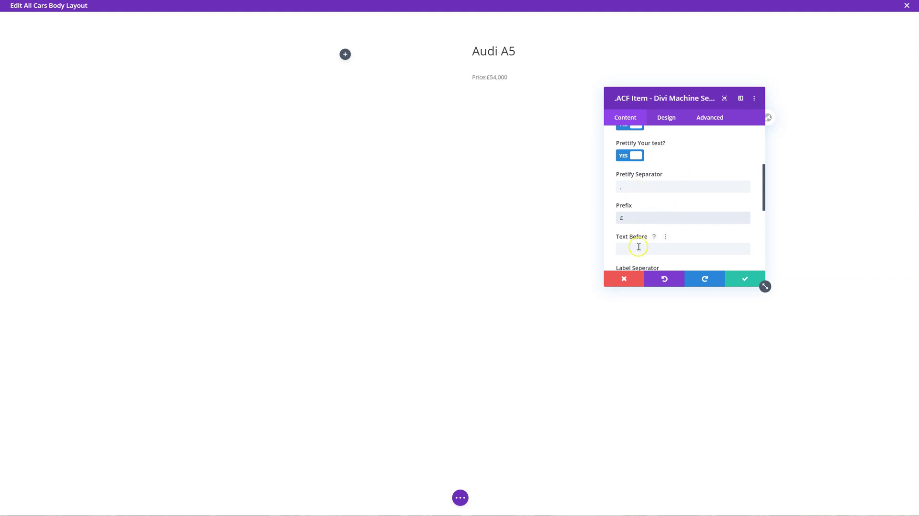
scroll(639, 245, down, 4)
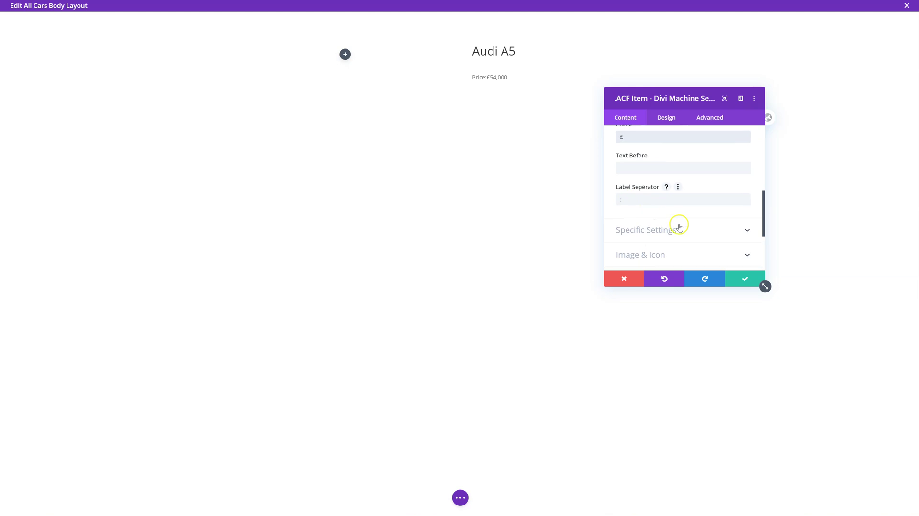
scroll(676, 224, down, 2)
- Expand the price item's Specific Settings and leave the return format on Array
click(673, 191)
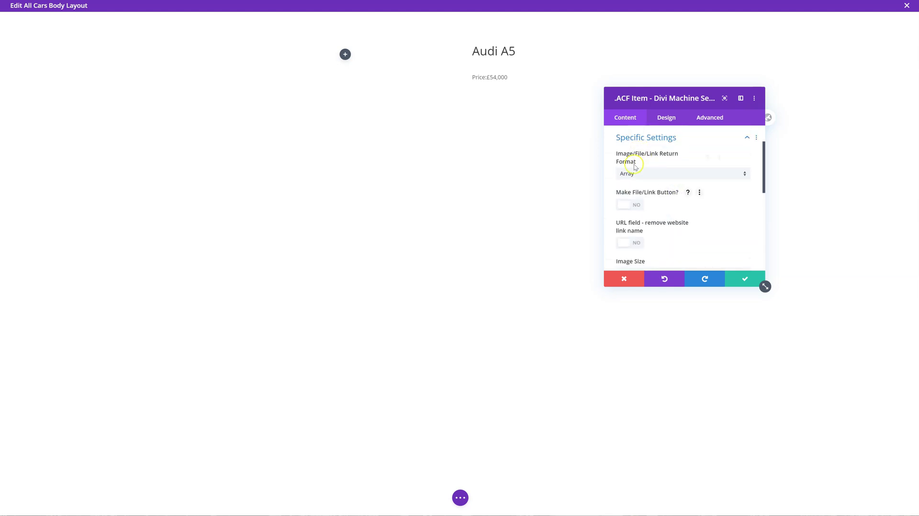
scroll(651, 155, up, 2)
click(667, 161)
scroll(656, 211, down, 5)
click(659, 230)
click(648, 174)
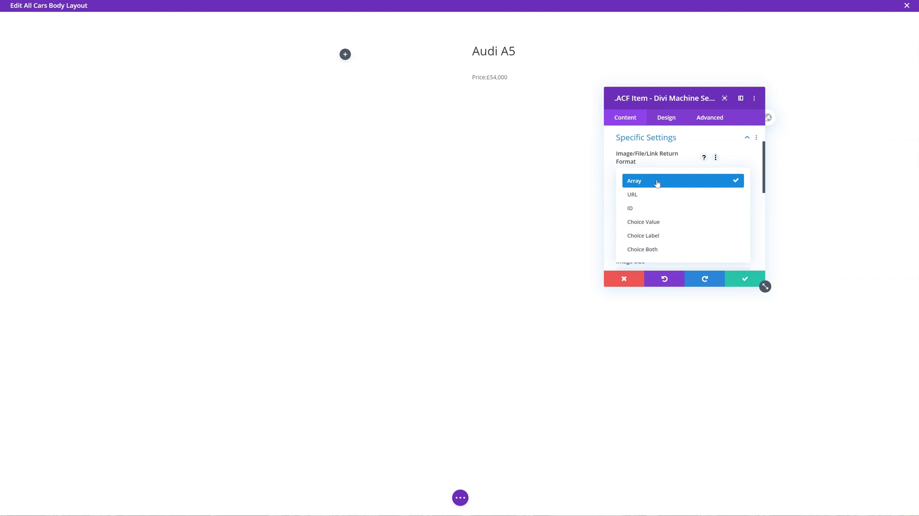
click(657, 182)
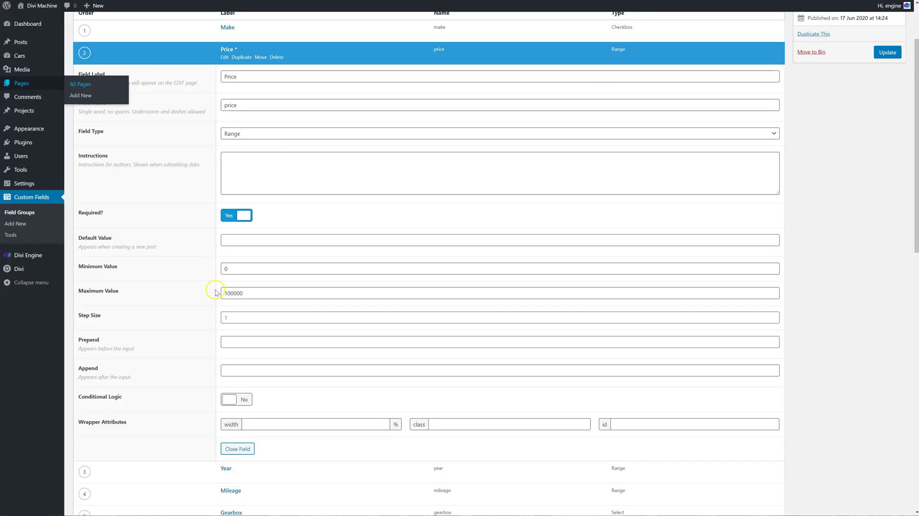
- Collapse the Price field and check the Gallery's Image 1 sub-field returns Image Array
click(231, 57)
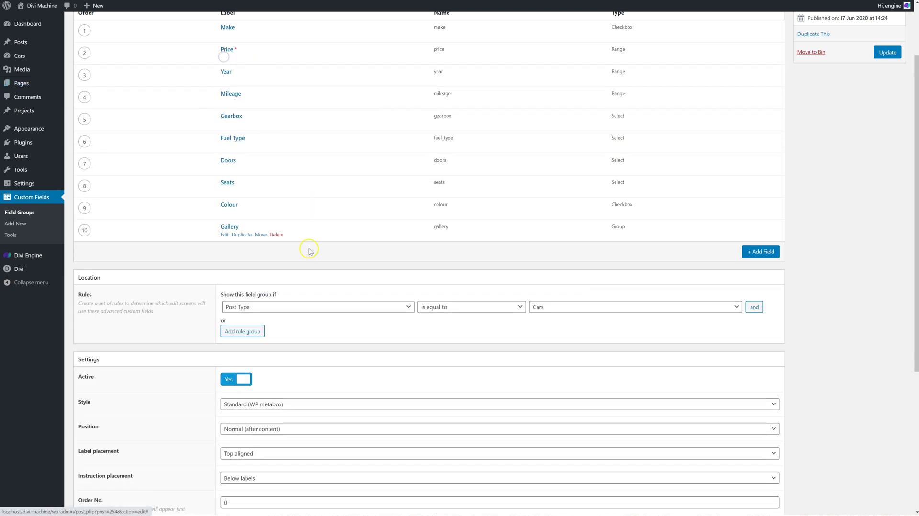
click(226, 235)
scroll(322, 250, down, 3)
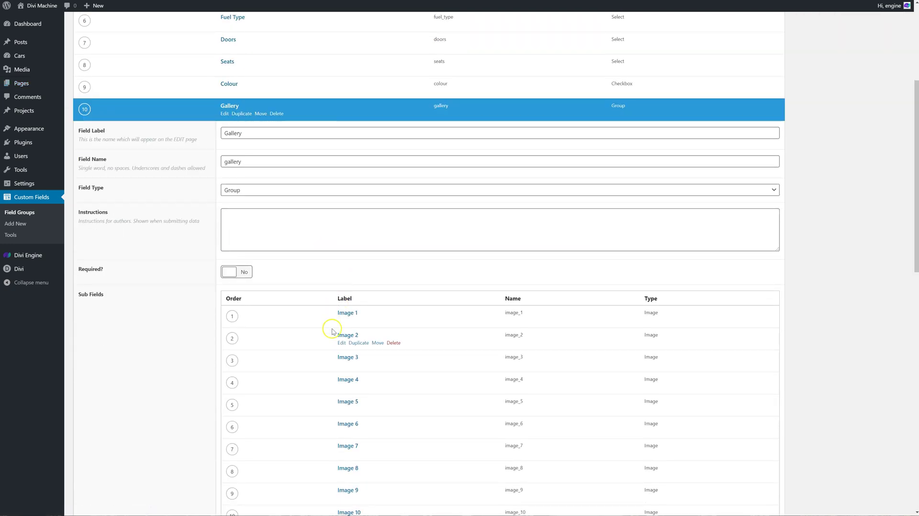
click(342, 321)
scroll(344, 323, down, 4)
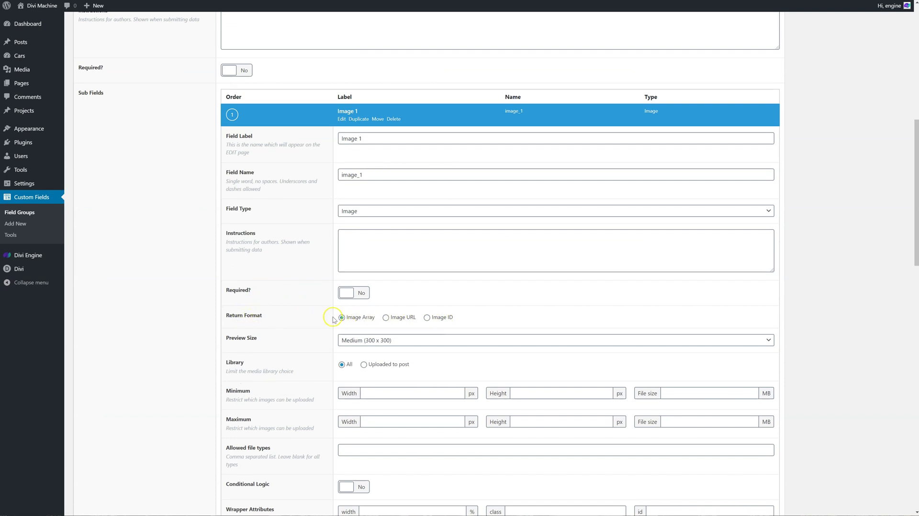
drag(337, 318, 379, 318)
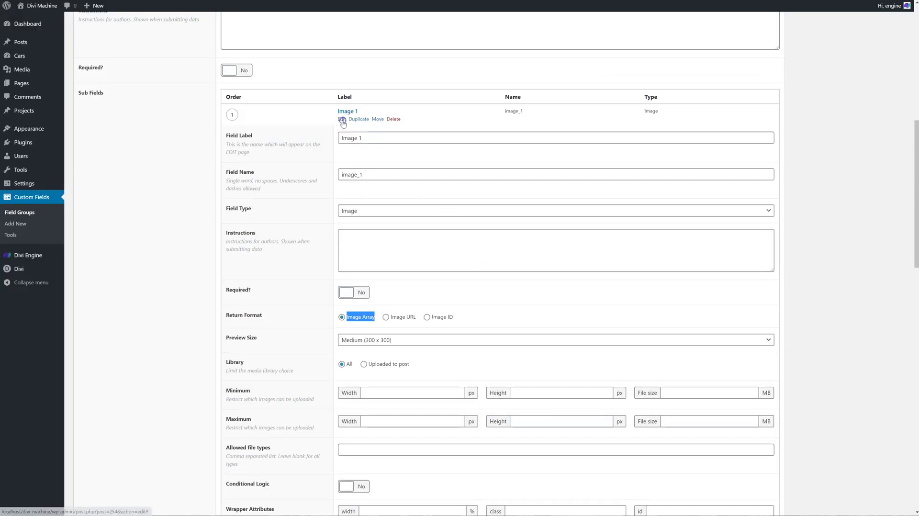
- Collapse the Image 1 sub-field and the Gallery field
click(343, 121)
scroll(334, 127, up, 8)
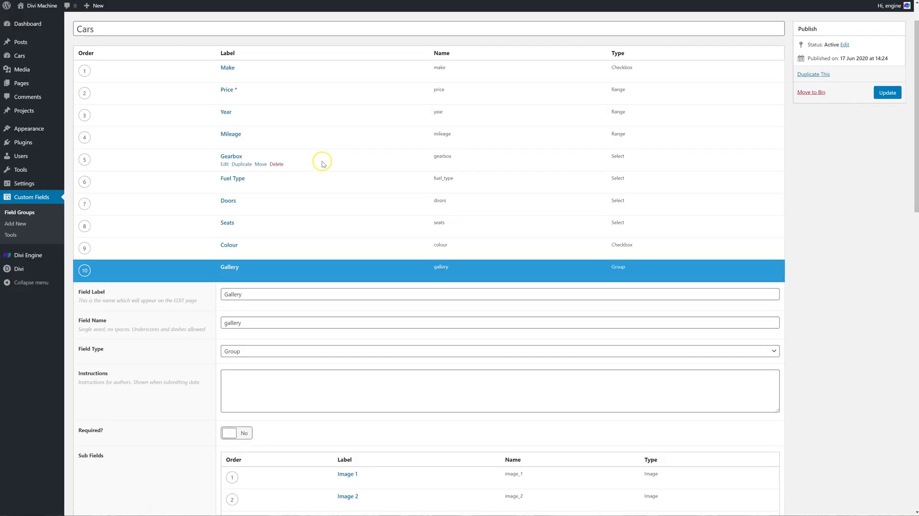
click(227, 270)
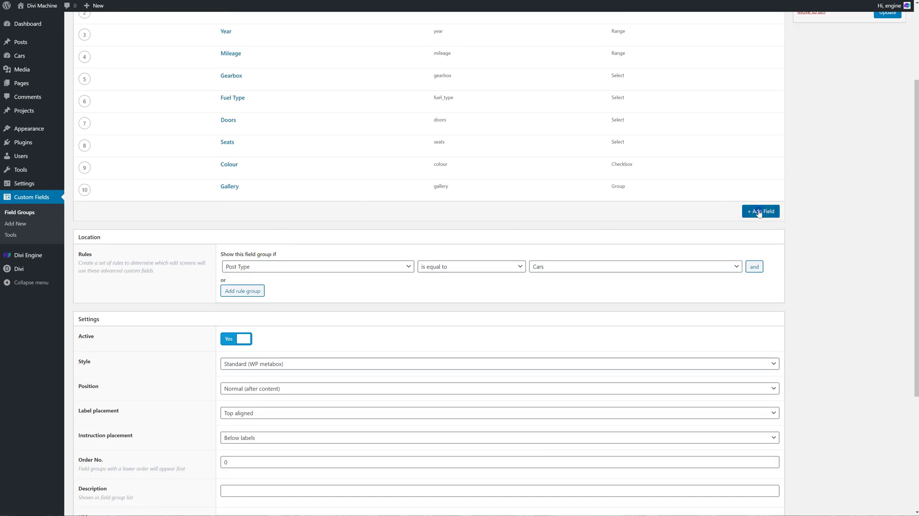
- Add a Brochure field of type File to the Cars group and update the group
click(756, 211)
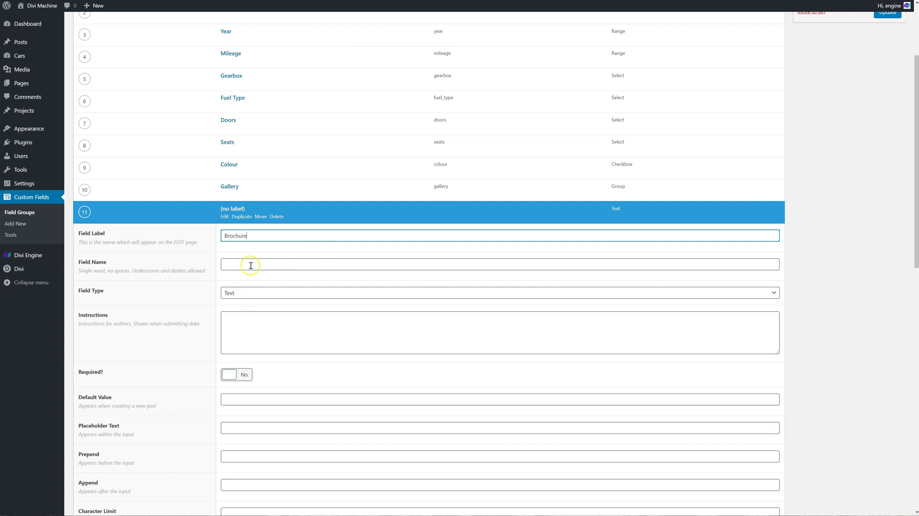
click(227, 292)
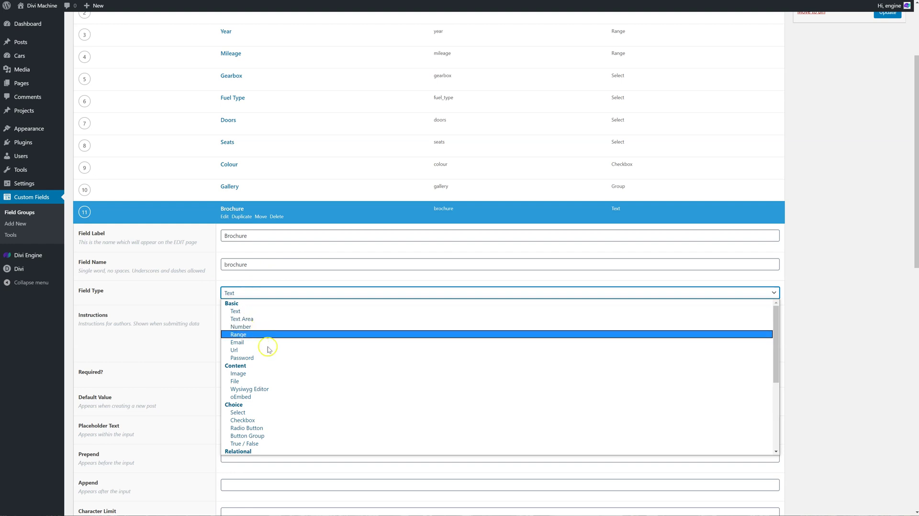
click(283, 381)
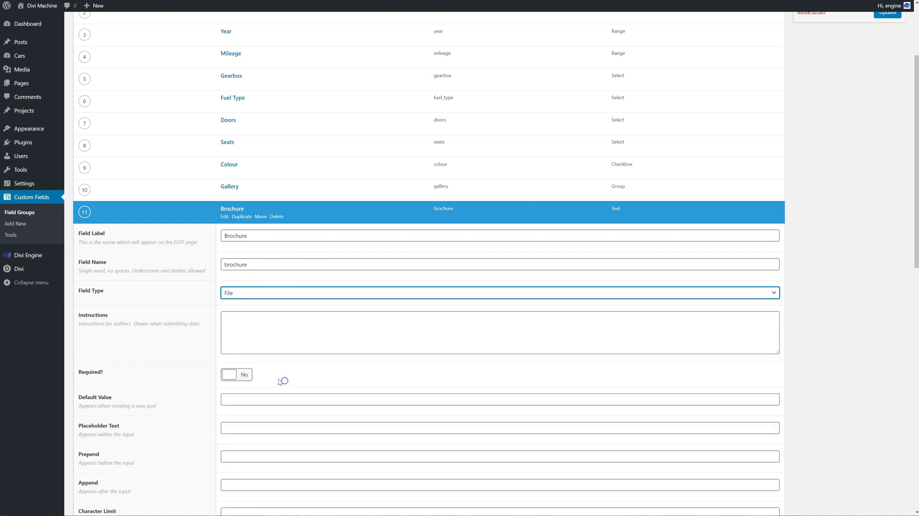
scroll(256, 374, down, 1)
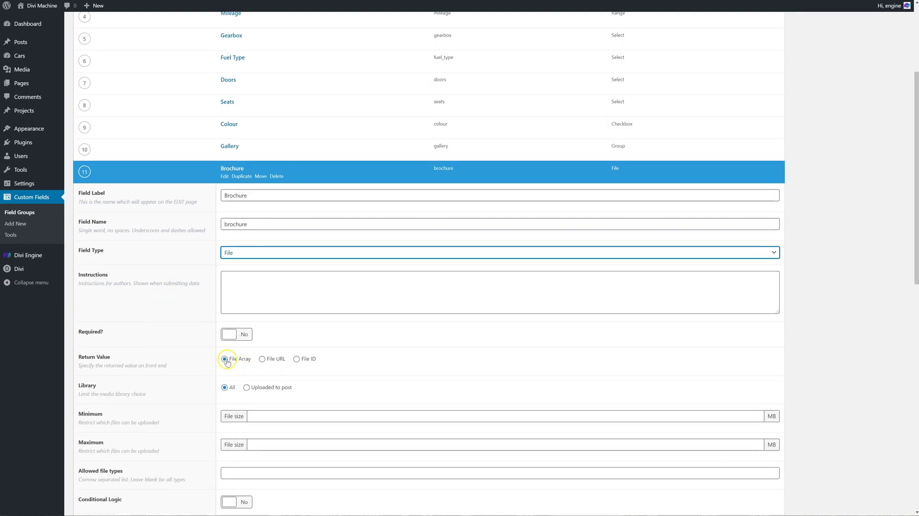
scroll(176, 345, down, 1)
scroll(176, 345, down, 1)
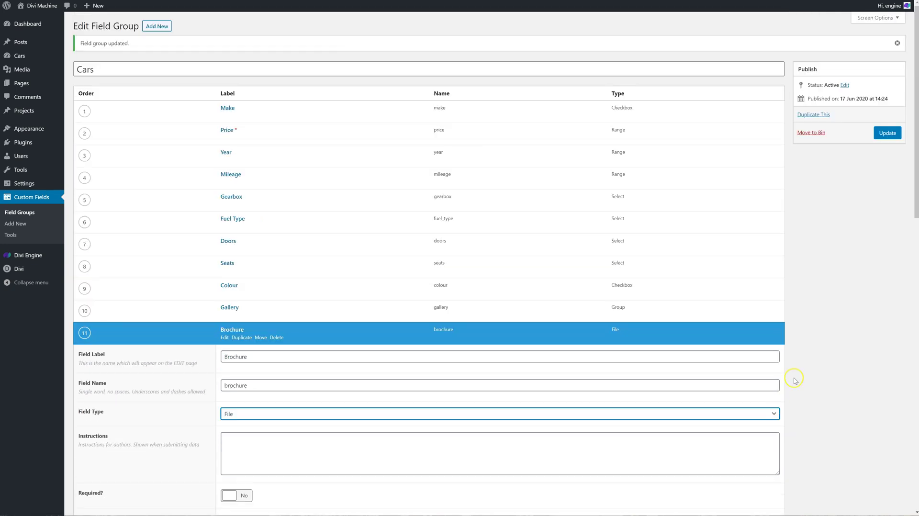
click(886, 132)
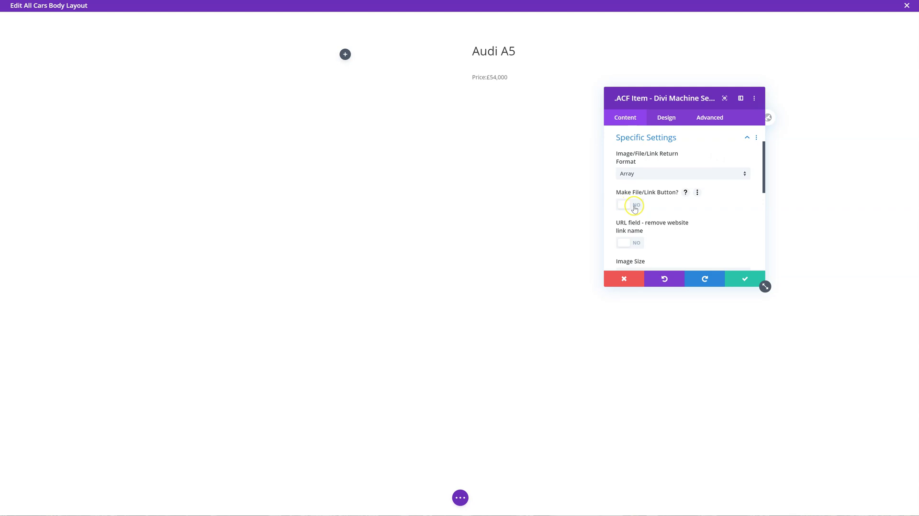
- Reopen the Brochure field's settings and its field type list
scroll(628, 242, down, 1)
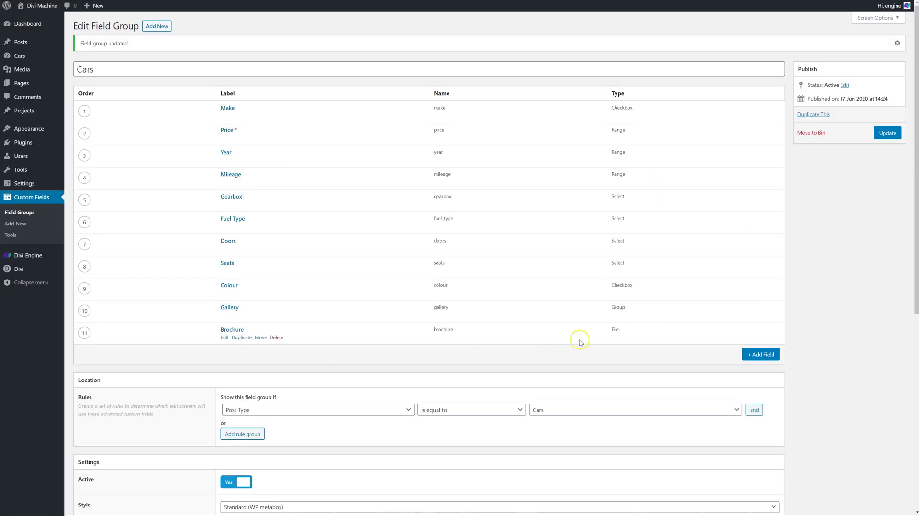
click(223, 331)
scroll(297, 325, down, 2)
click(225, 333)
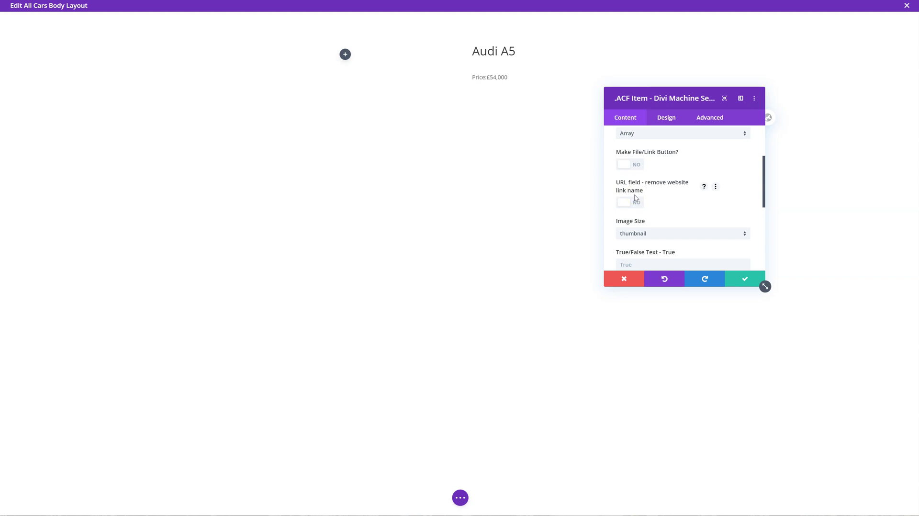
- Check the ACF Item's True/False text setting and scroll toward Image & Icon
scroll(639, 207, down, 1)
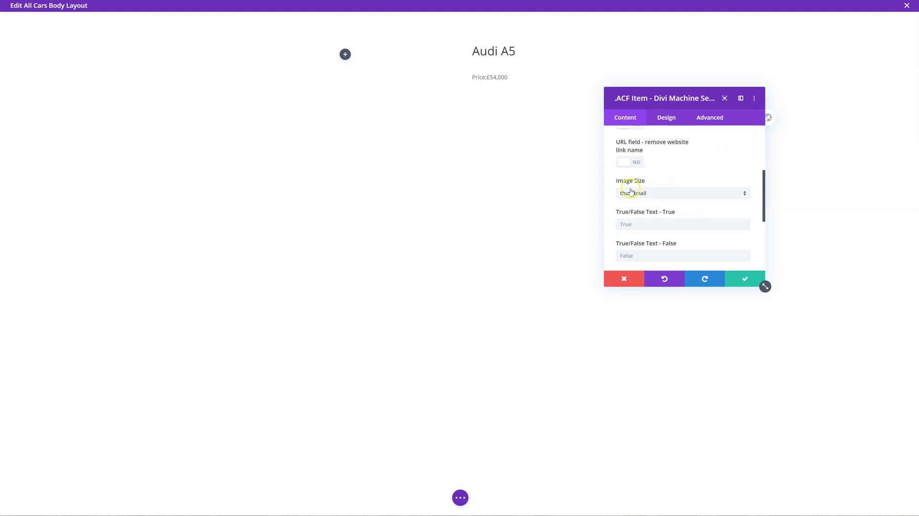
scroll(638, 199, down, 1)
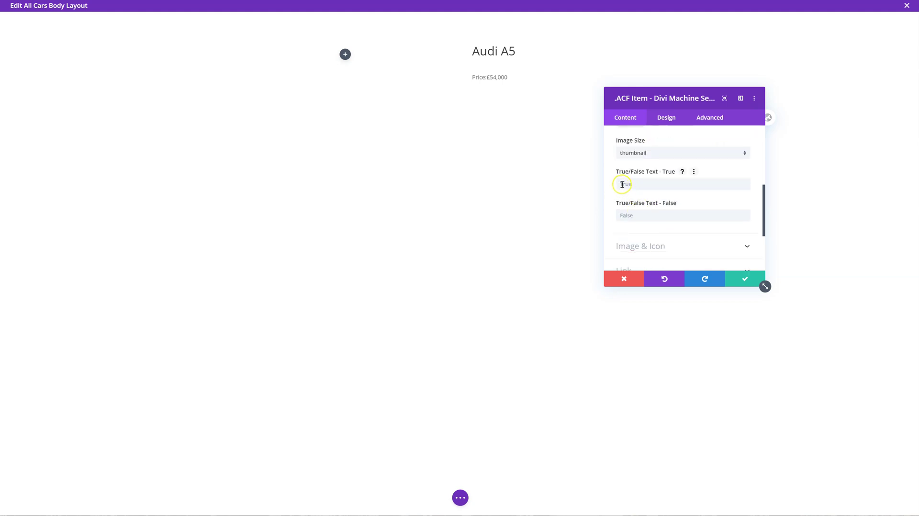
click(622, 184)
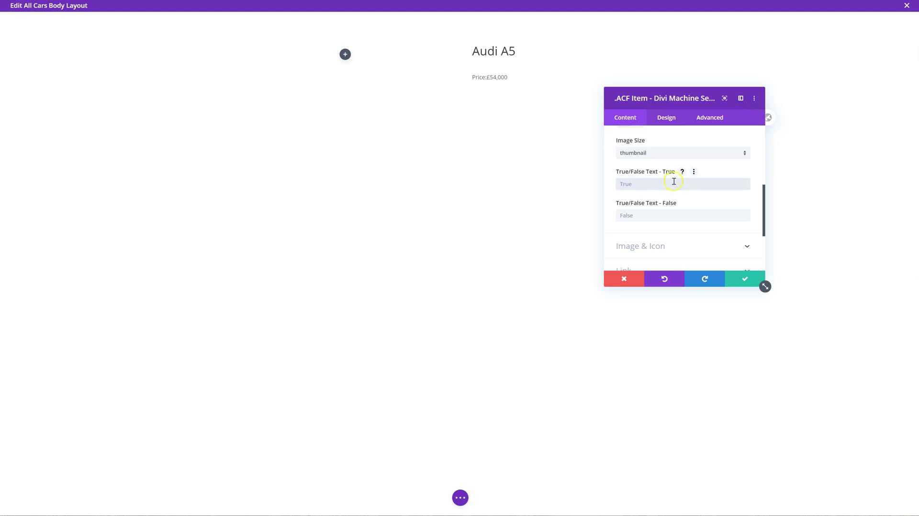
scroll(684, 216, down, 1)
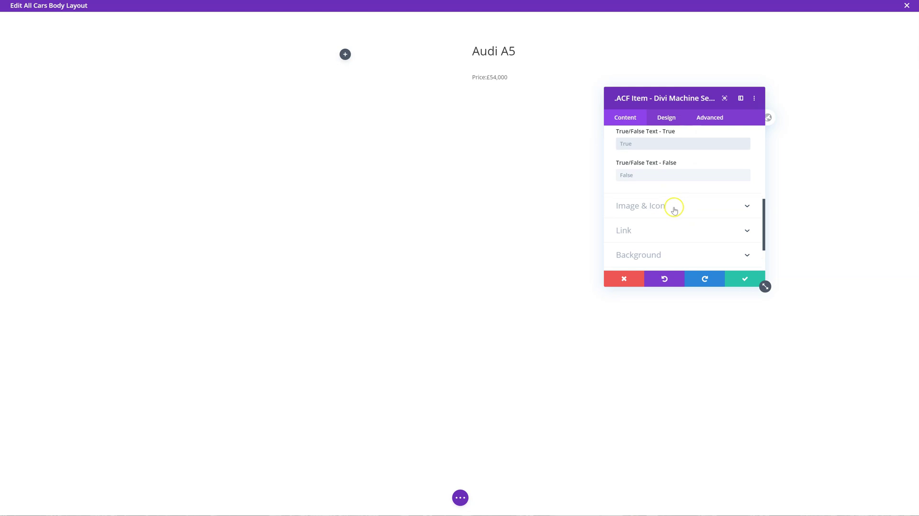
scroll(672, 210, up, 1)
- Upload tag.png and set it as the price item's custom image, keeping Use Icon off
click(672, 247)
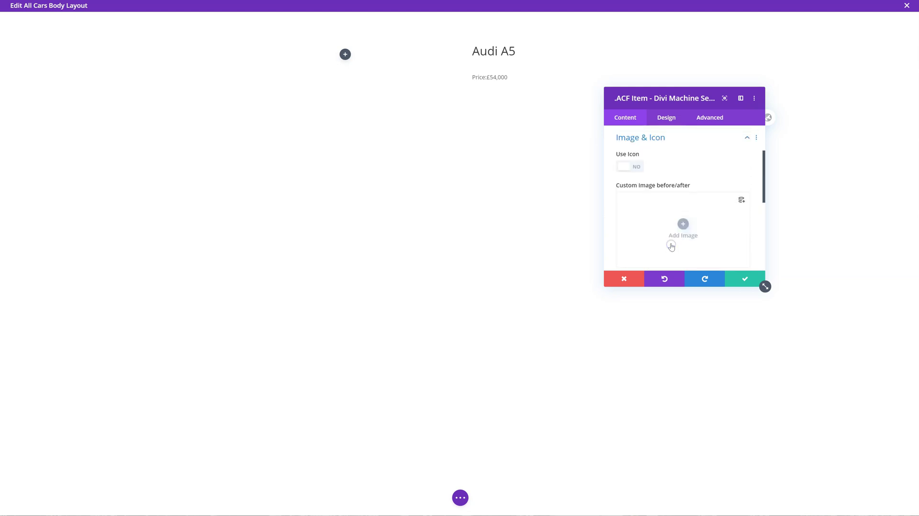
click(624, 167)
click(624, 167)
click(682, 226)
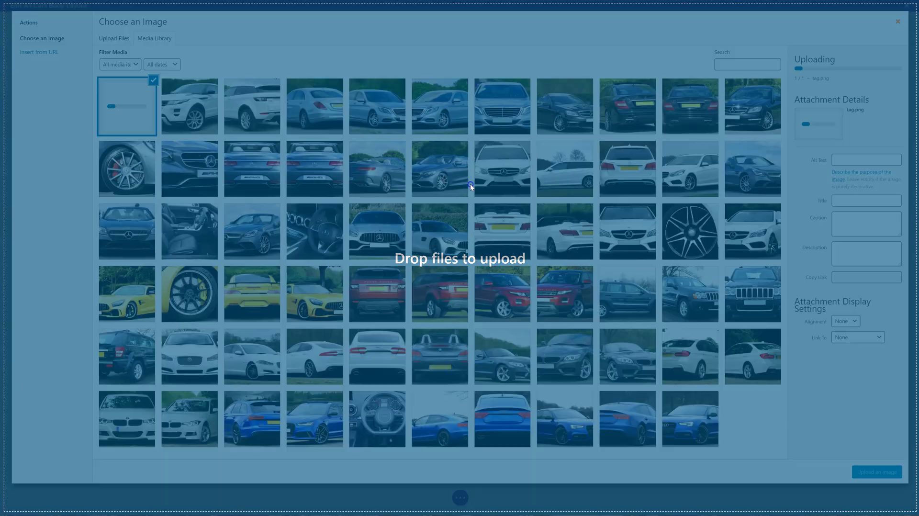
drag(470, 183, 478, 186)
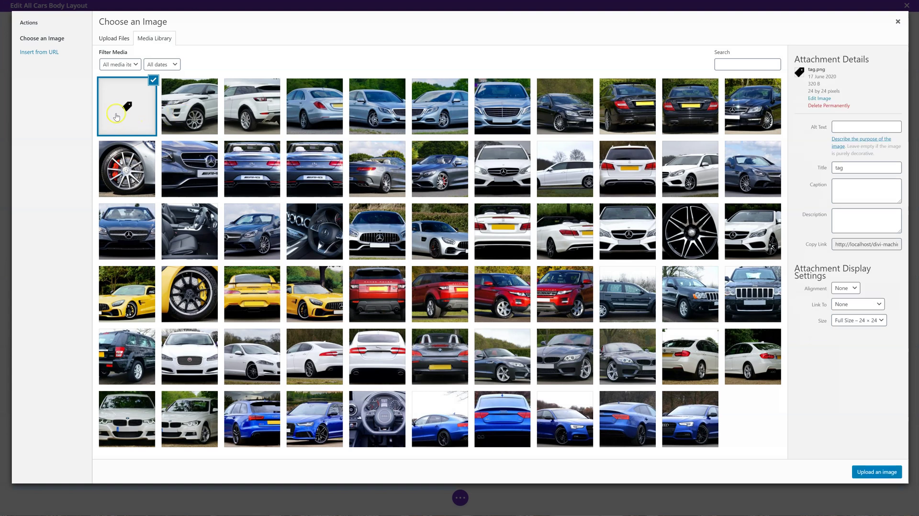
click(884, 472)
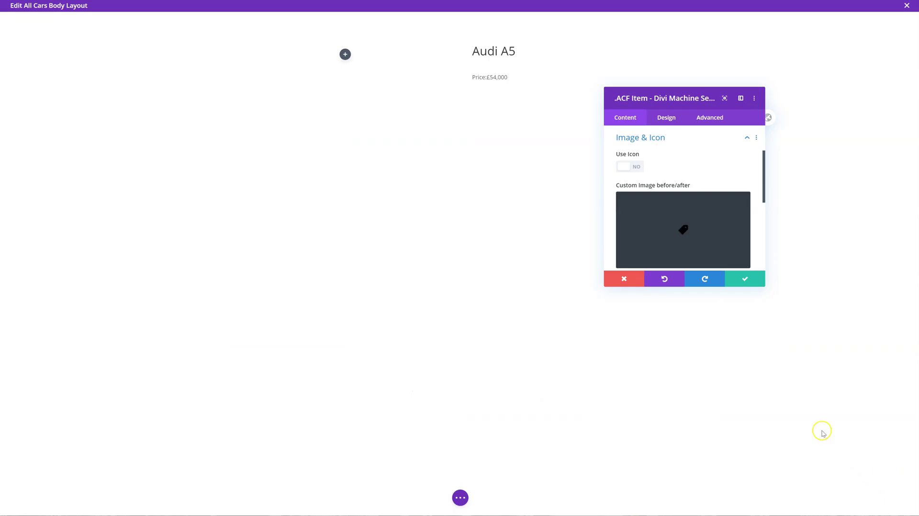
- Set the tag image placement to Left of the price
scroll(629, 181, down, 2)
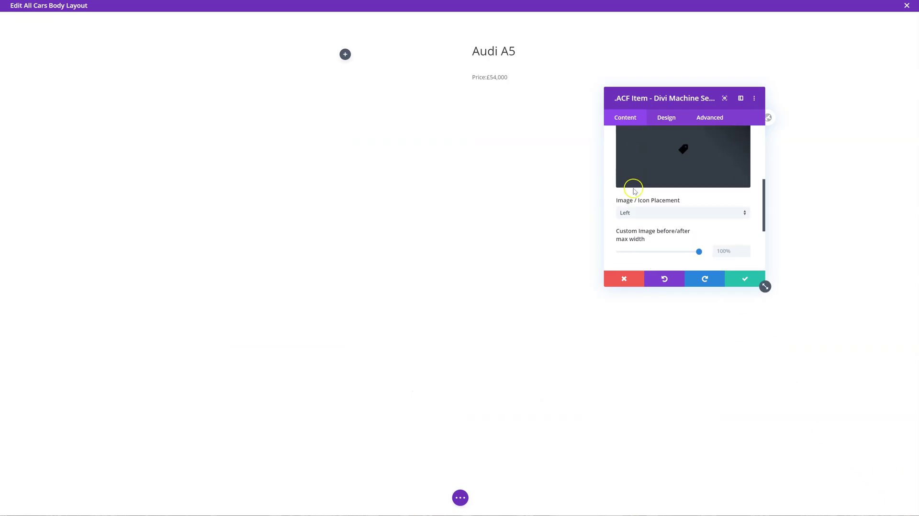
click(642, 216)
click(651, 247)
click(653, 214)
click(653, 259)
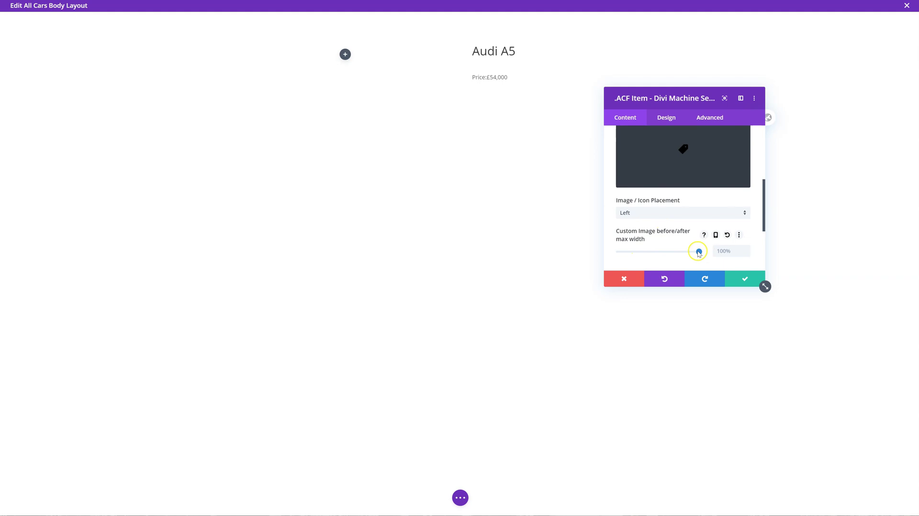
- Review the Design tab, save the ACF Item settings and exit the builder
scroll(656, 237, down, 3)
scroll(663, 233, up, 1)
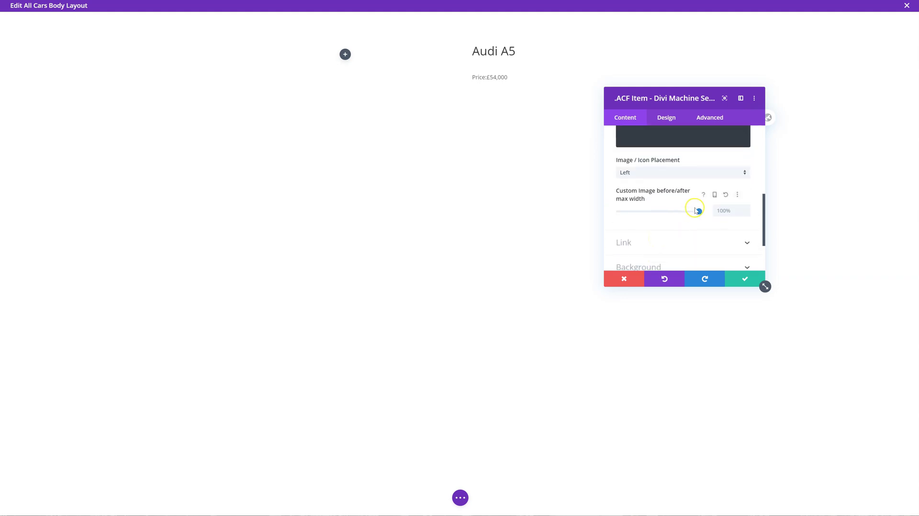
scroll(695, 209, up, 5)
scroll(644, 230, down, 4)
scroll(694, 258, down, 1)
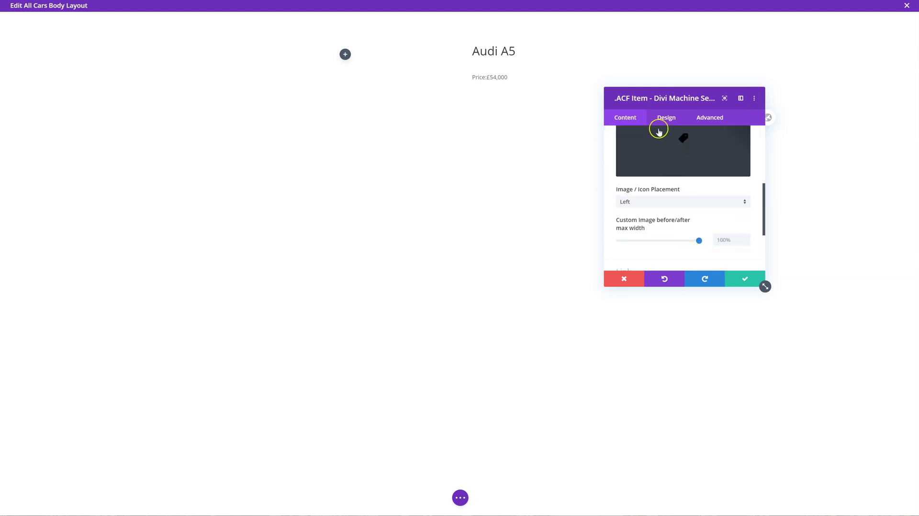
scroll(675, 229, down, 2)
click(666, 117)
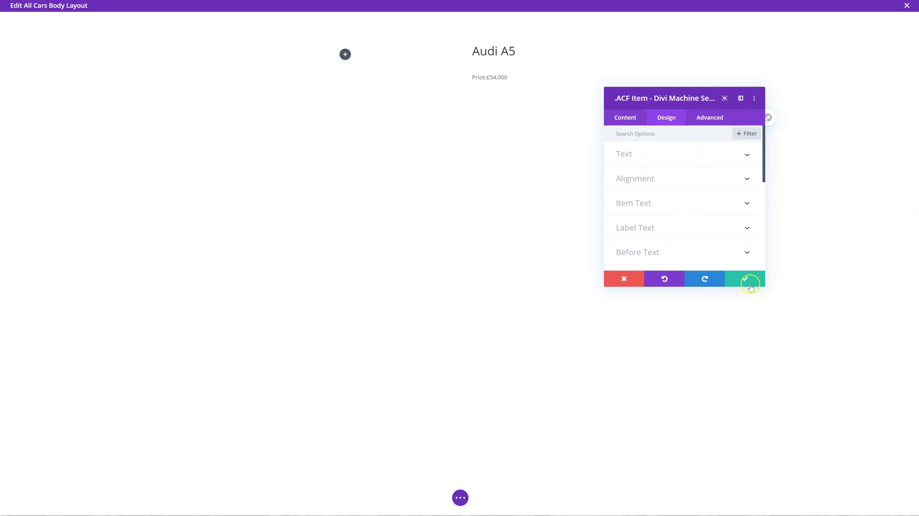
click(749, 281)
click(468, 498)
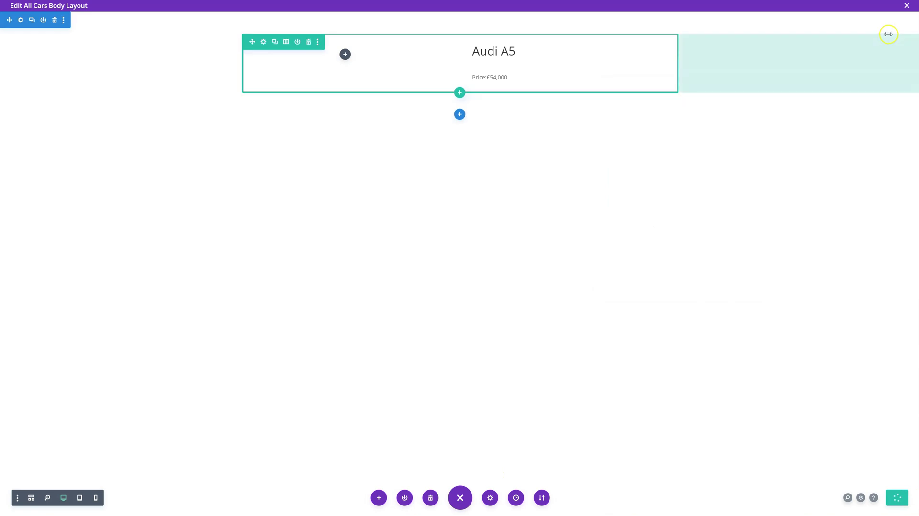
click(905, 6)
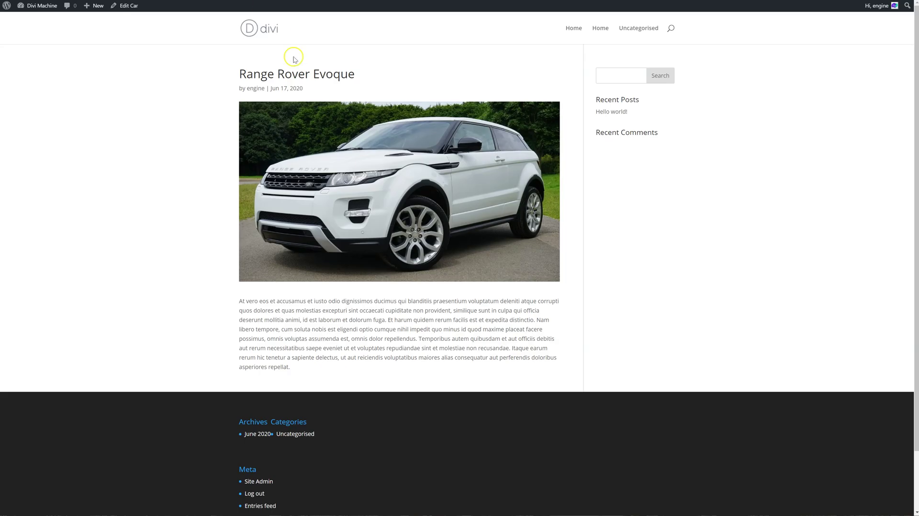
- Reload the Range Rover Evoque page until the new template's tag icon and price appear
right_click(116, 76)
click(152, 103)
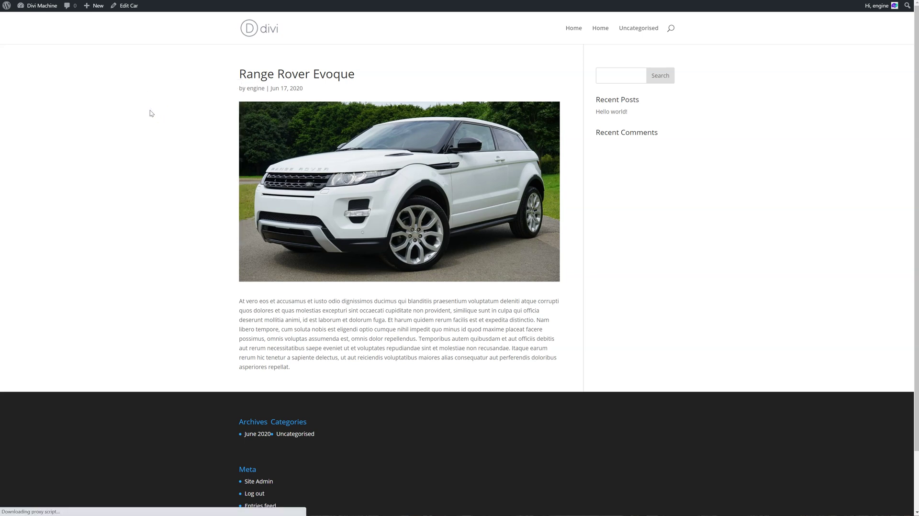
click(155, 120)
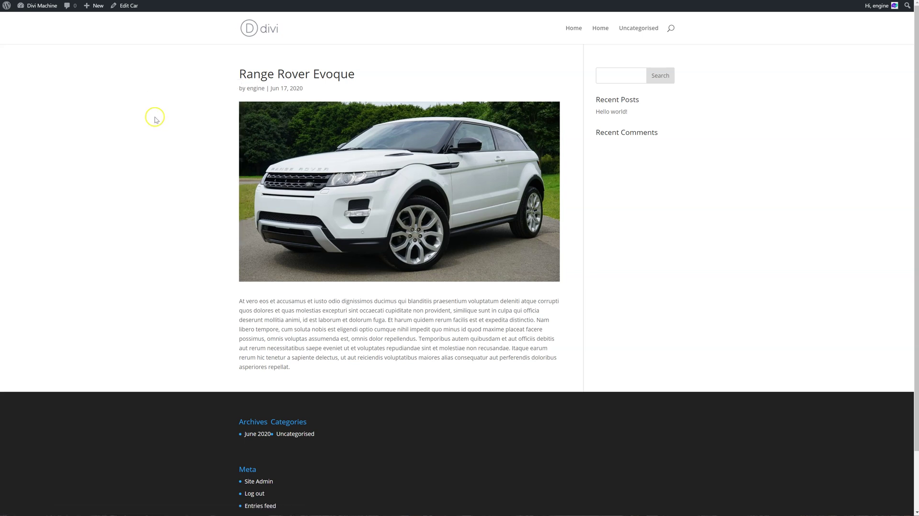
right_click(166, 88)
click(203, 114)
click(196, 105)
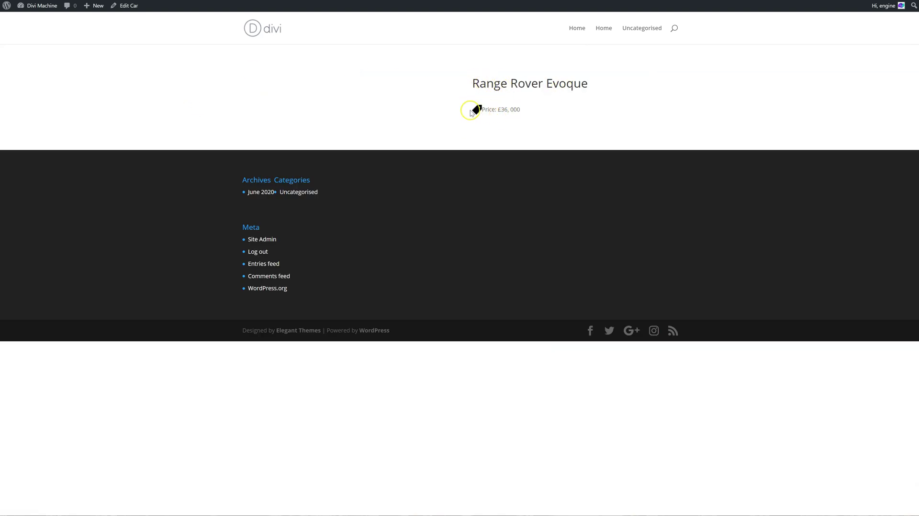
- Point out the displayed car price, then load the blog page listing the car posts
drag(521, 110, 486, 109)
click(528, 134)
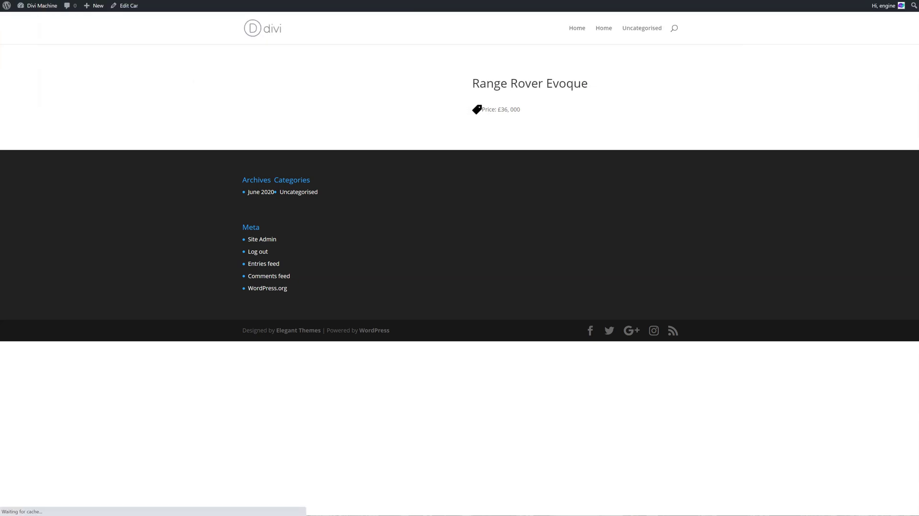
key(Return)
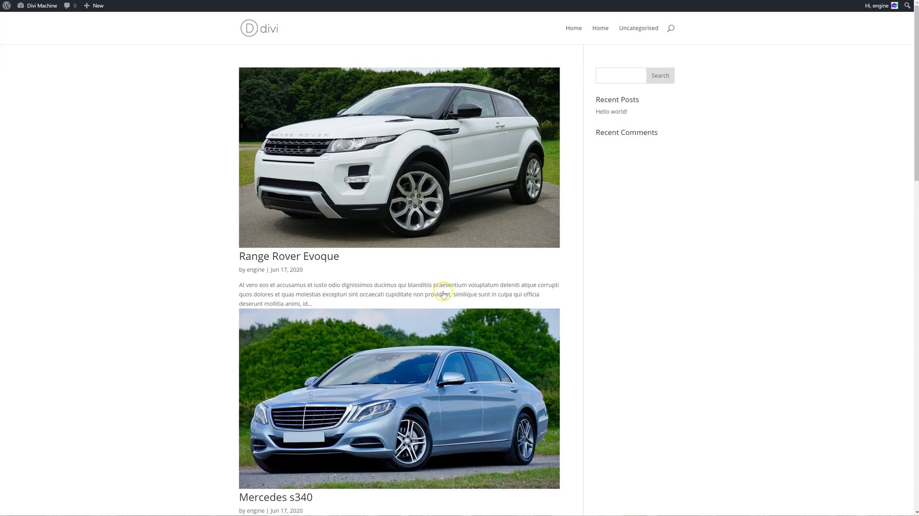
scroll(354, 362, down, 10)
scroll(355, 362, down, 7)
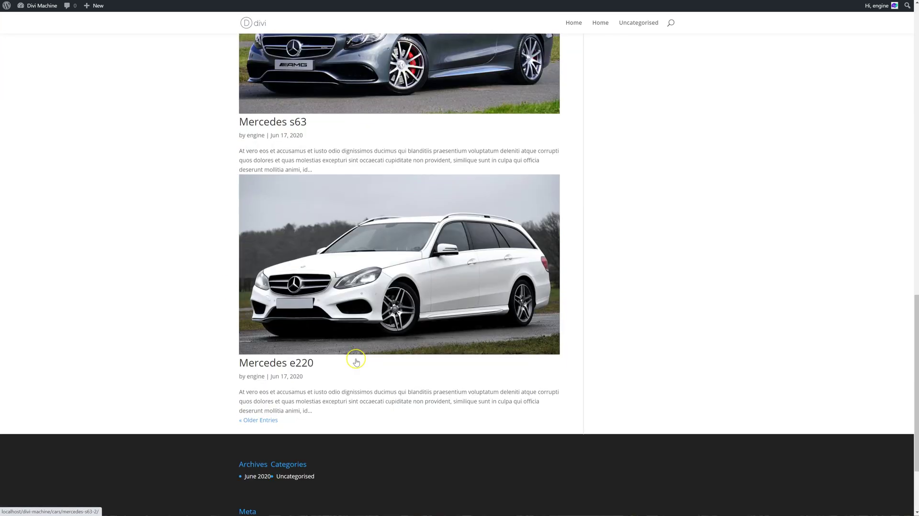
scroll(355, 362, up, 10)
scroll(356, 362, up, 6)
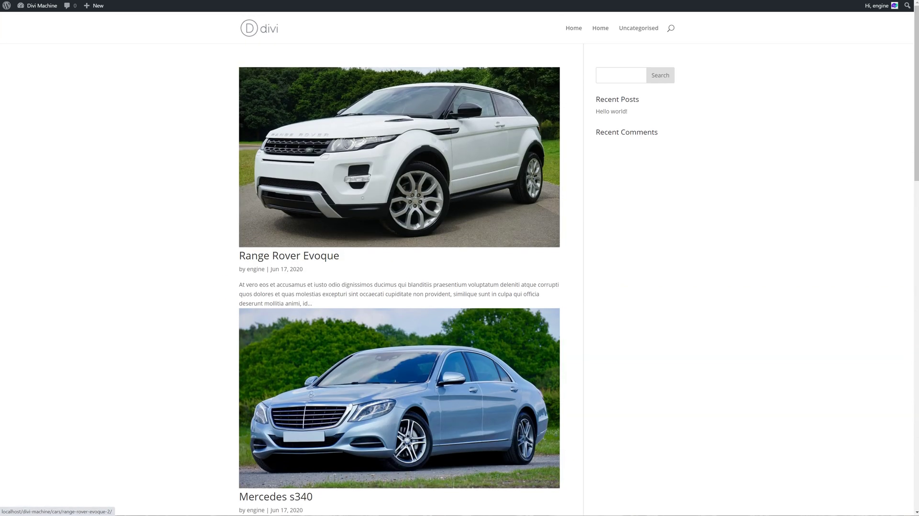